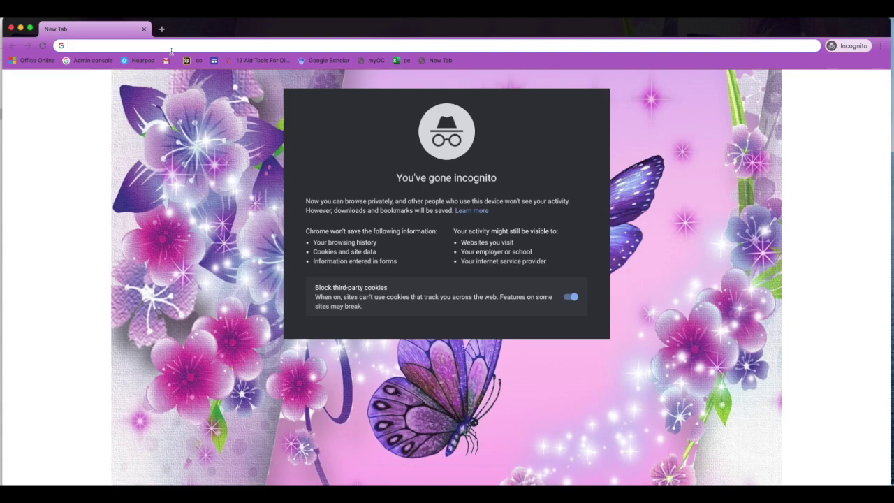
- Go to bahamas.1on1lms.com to load the Bahamas Virtual School login page
{"action": "type", "text": "bahamas."}
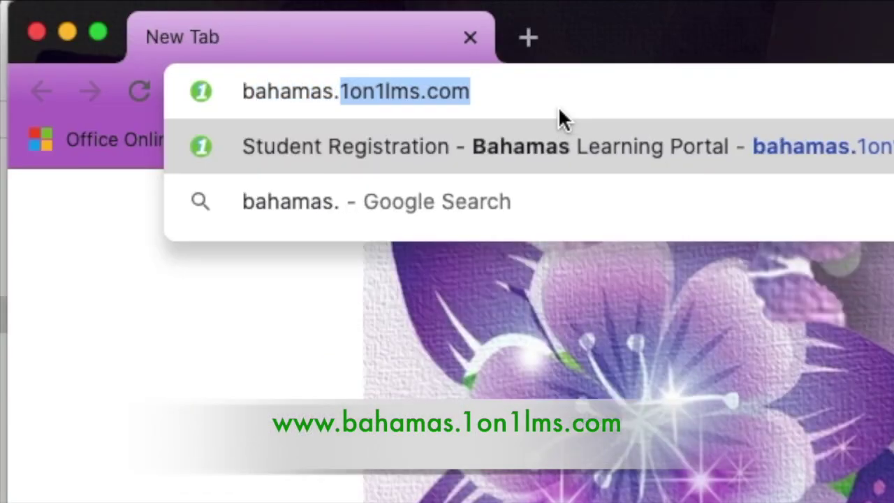
{"action": "type", "text": "1on1"}
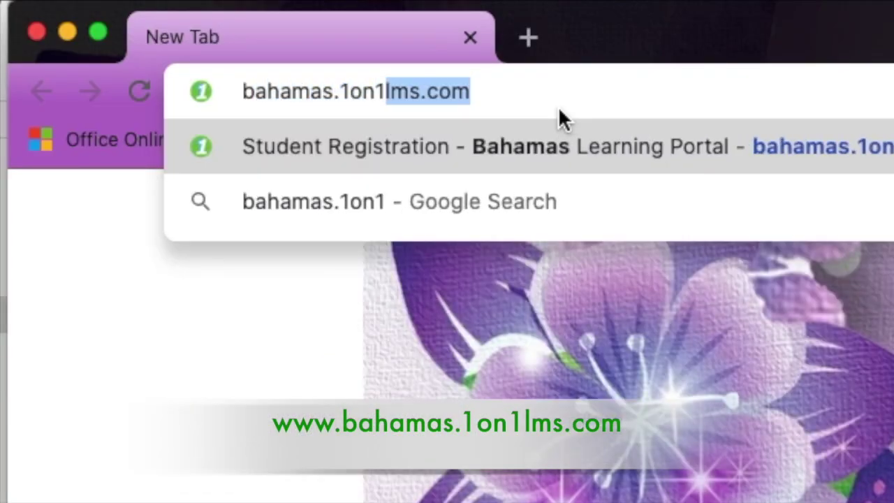
{"action": "type", "text": "lms.com"}
{"action": "key", "text": "Return"}
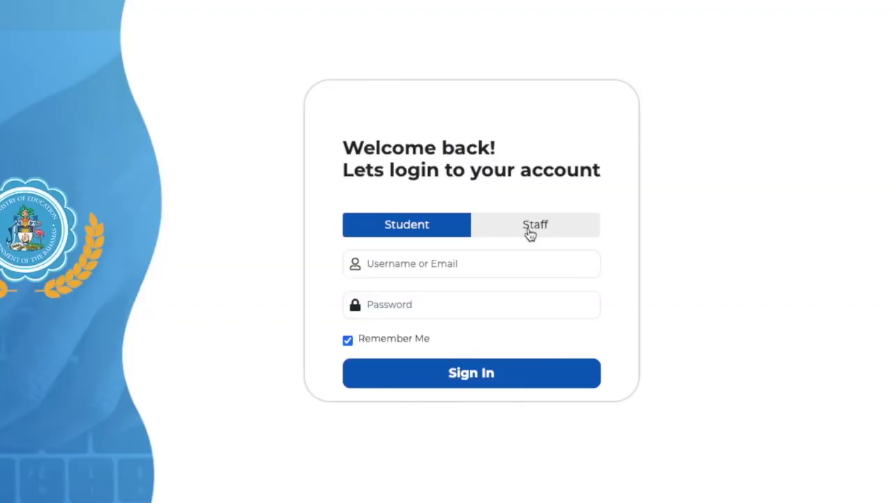
- Switch to the Staff login and start signing in with Microsoft
{"action": "left_click", "coordinate": [530, 231]}
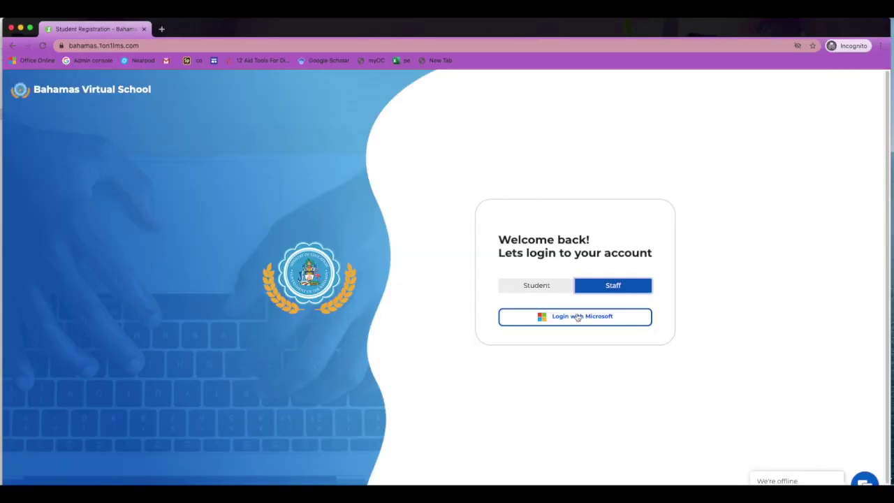
{"action": "left_click", "coordinate": [455, 316]}
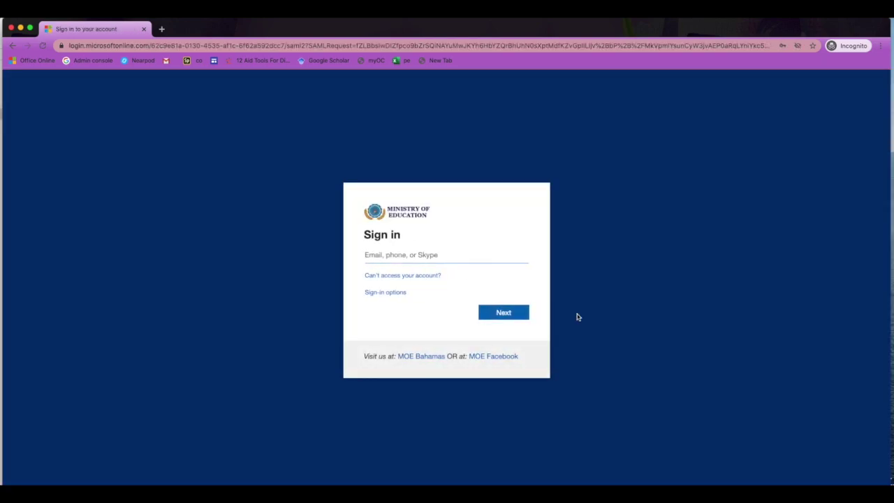
- Sign in to Microsoft with the saved staff account and its autofilled password
{"action": "left_click", "coordinate": [429, 255]}
{"action": "type", "text": "sama"}
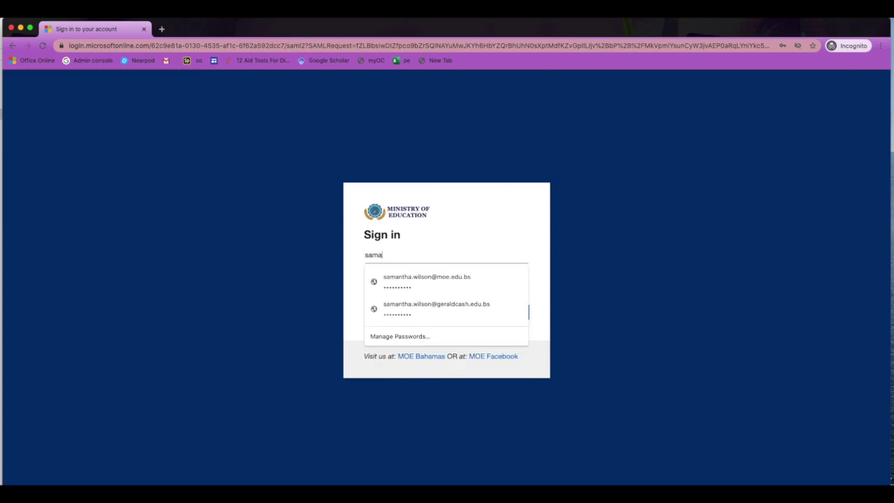
{"action": "left_click", "coordinate": [412, 282]}
{"action": "left_click", "coordinate": [498, 319]}
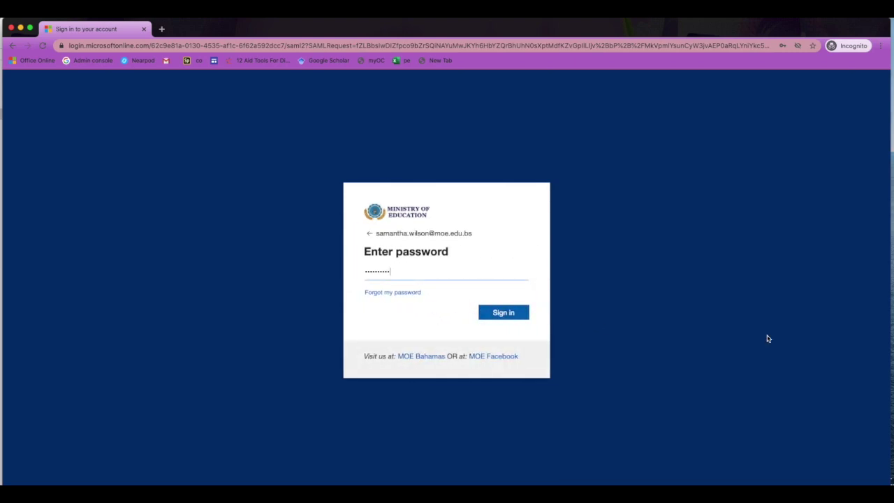
{"action": "left_click", "coordinate": [489, 315]}
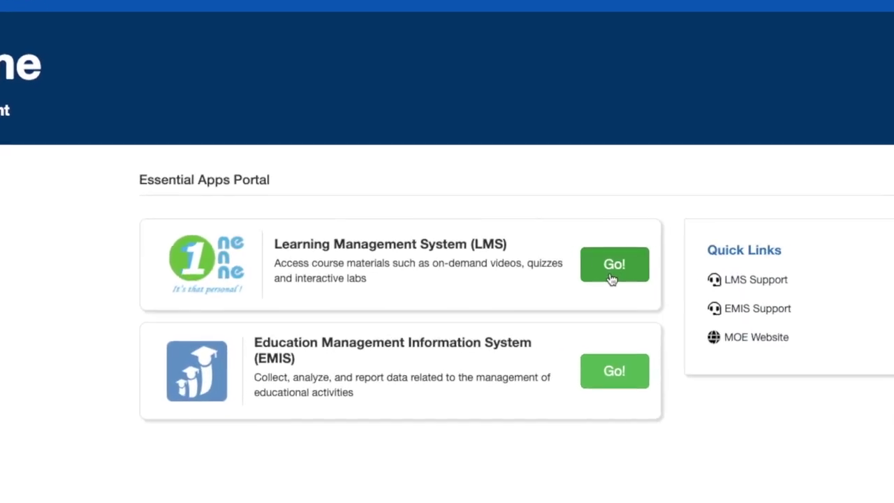
- Launch the Learning Management System from the Essential Apps Portal
{"action": "left_click", "coordinate": [612, 276]}
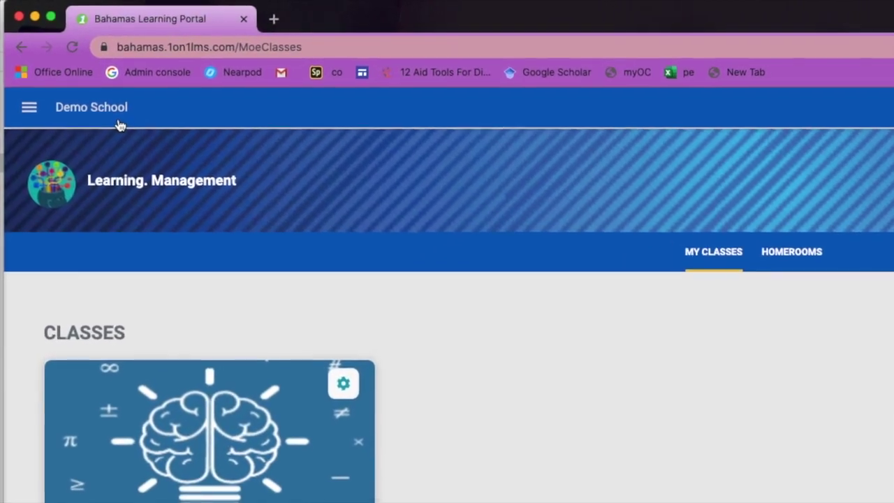
- Show the events calendar for September 2020 with the Assignment 1 events
{"action": "left_click", "coordinate": [821, 81]}
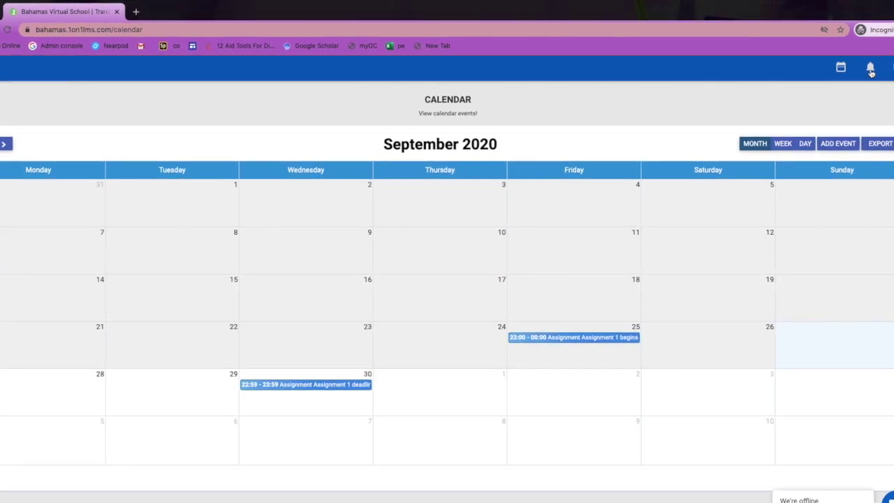
- Check the empty notifications and the My Apps list, then show the main navigation menu
{"action": "left_click", "coordinate": [840, 81]}
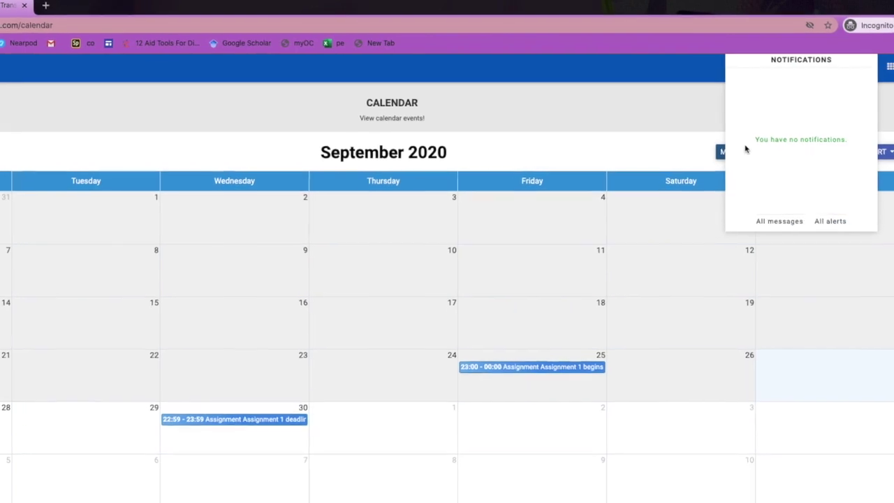
{"action": "left_click", "coordinate": [890, 98]}
{"action": "left_click", "coordinate": [883, 66]}
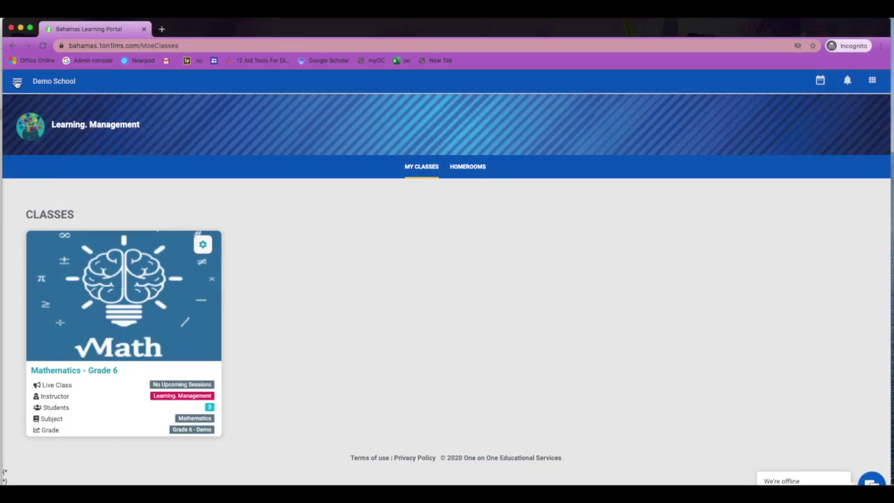
{"action": "left_click", "coordinate": [17, 82]}
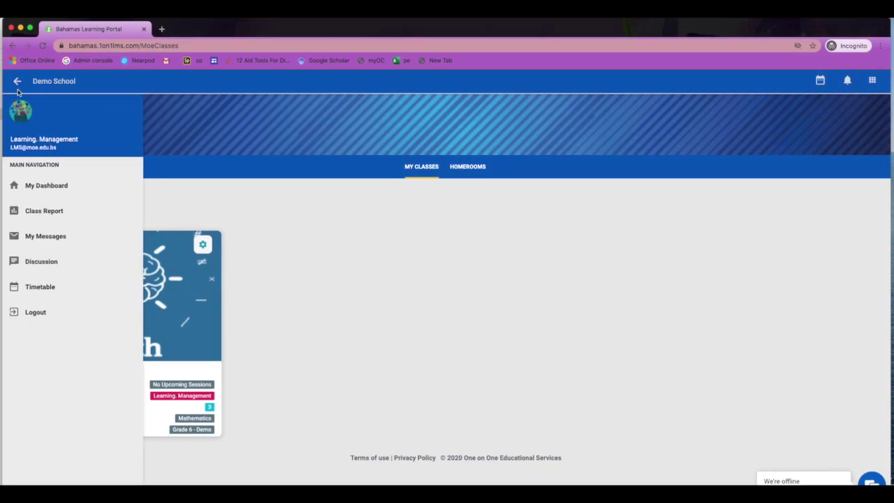
{"action": "left_click", "coordinate": [38, 213]}
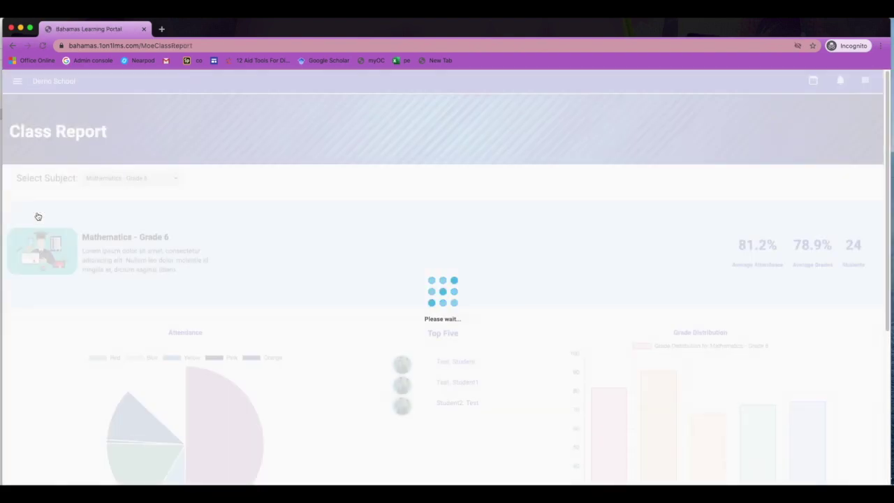
{"action": "scroll", "coordinate": [156, 237], "scroll_direction": "down", "scroll_amount": 5}
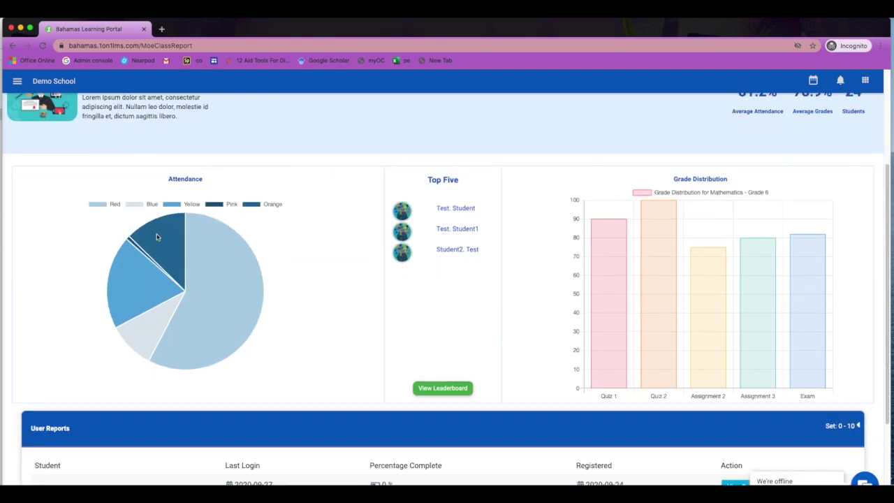
{"action": "scroll", "coordinate": [156, 237], "scroll_direction": "up", "scroll_amount": 1}
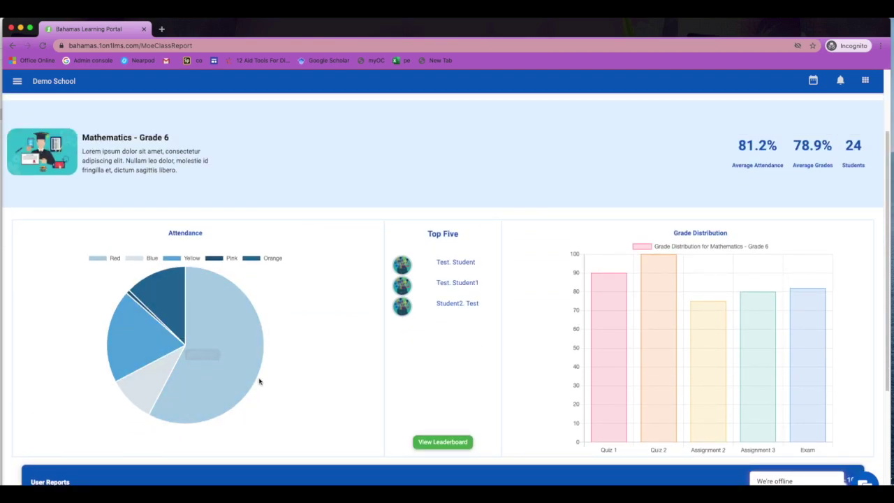
{"action": "mouse_move", "coordinate": [255, 347]}
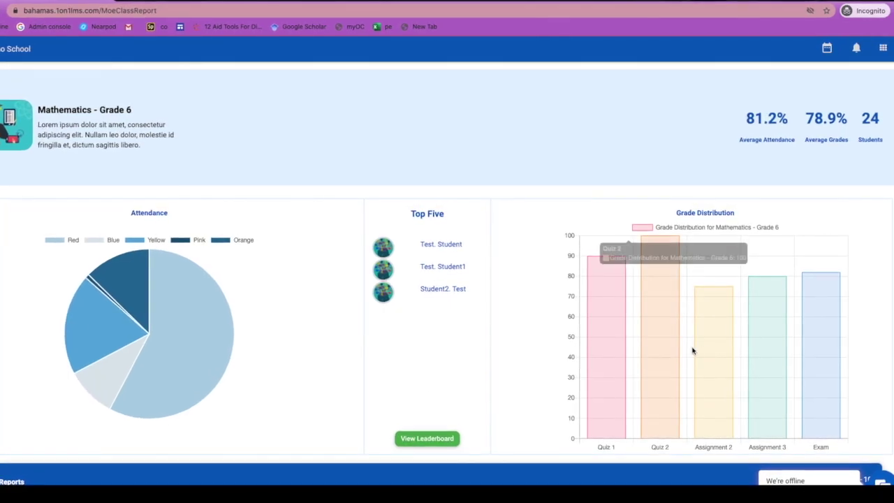
{"action": "mouse_move", "coordinate": [714, 322]}
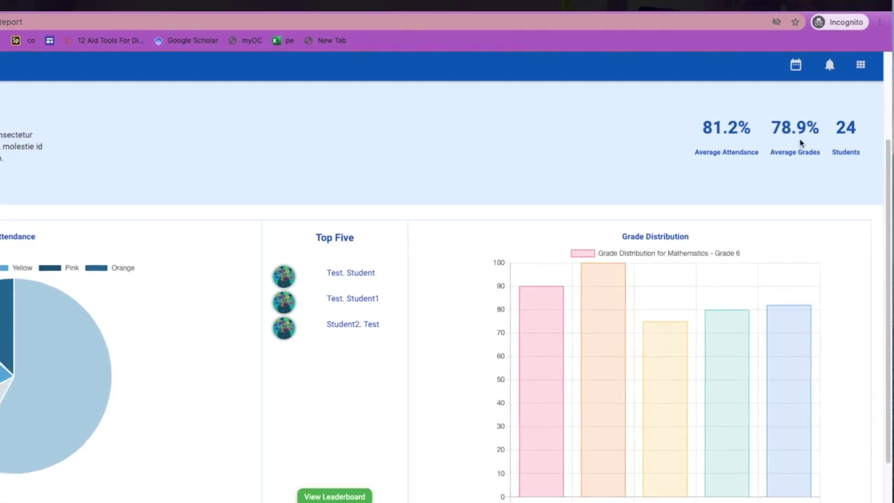
{"action": "scroll", "coordinate": [649, 374], "scroll_direction": "down", "scroll_amount": 5}
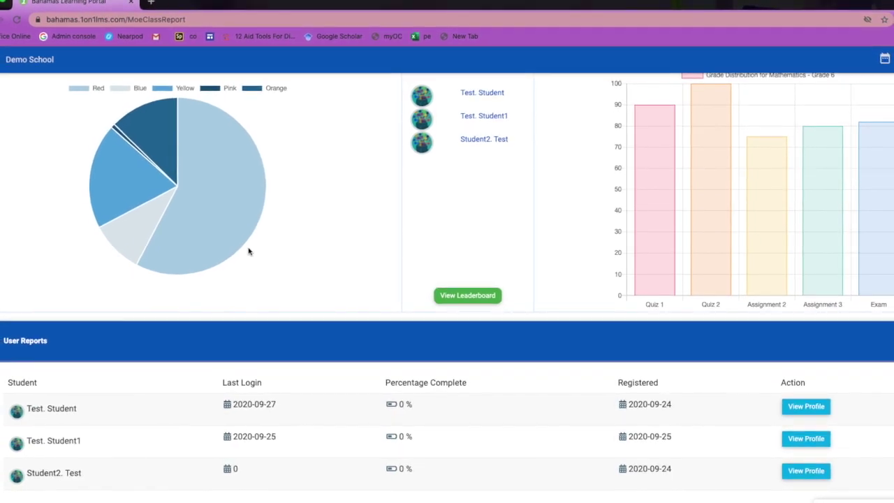
{"action": "scroll", "coordinate": [252, 252], "scroll_direction": "up", "scroll_amount": 5}
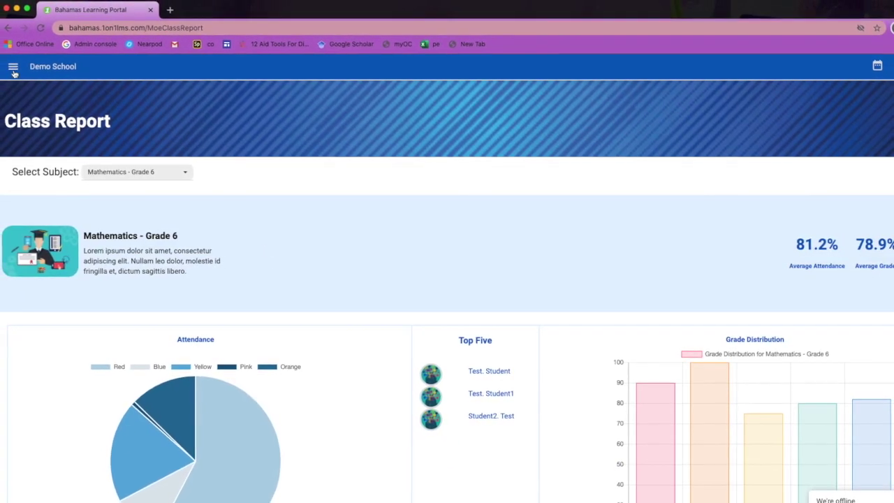
{"action": "left_click", "coordinate": [3, 63]}
{"action": "left_click", "coordinate": [15, 144]}
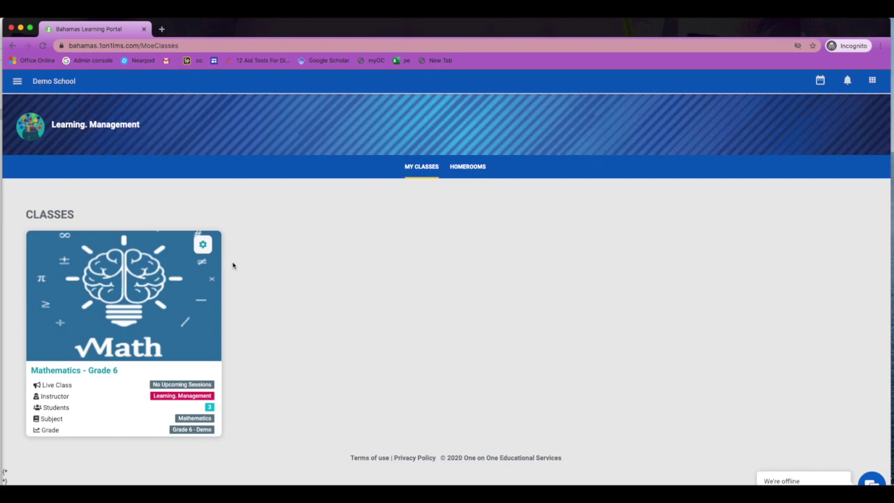
{"action": "left_click", "coordinate": [472, 168]}
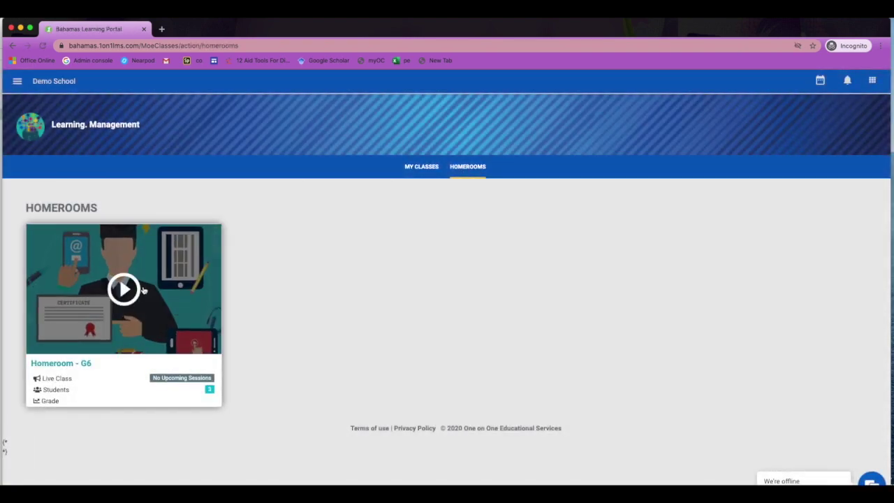
{"action": "left_click", "coordinate": [143, 290]}
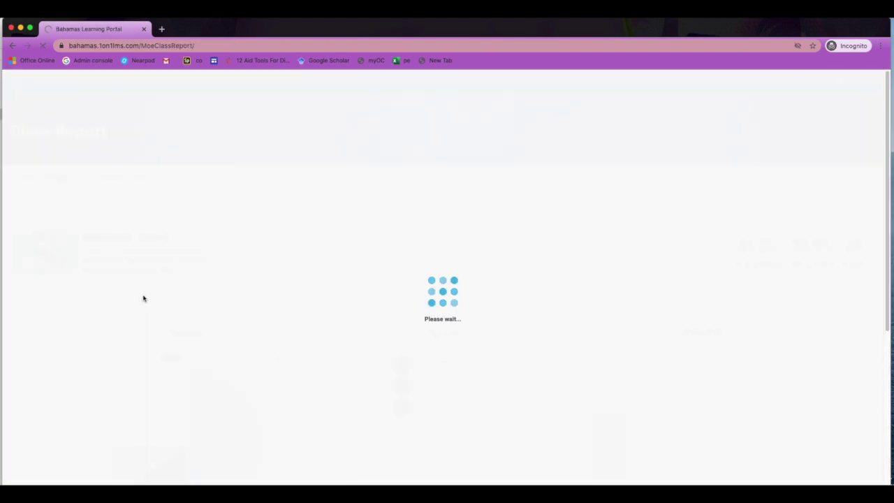
{"action": "scroll", "coordinate": [161, 269], "scroll_direction": "down", "scroll_amount": 2}
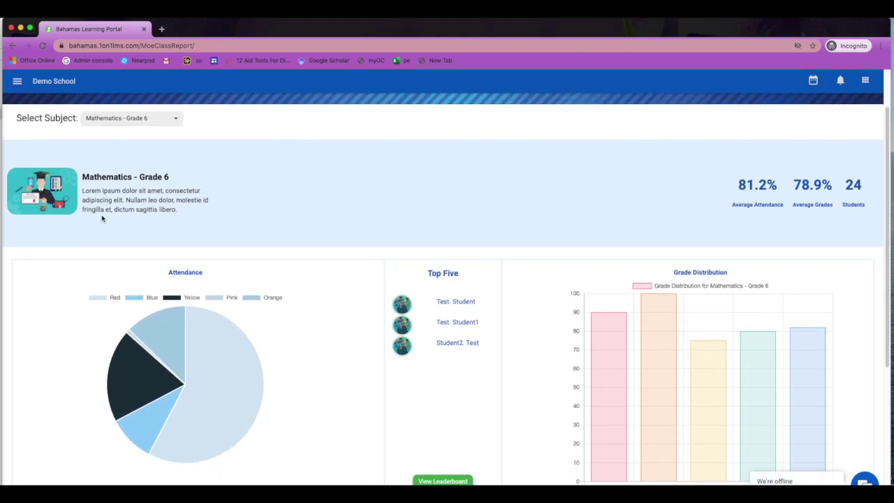
- Start a new message from My Messages addressed to the test student
{"action": "left_click", "coordinate": [17, 81]}
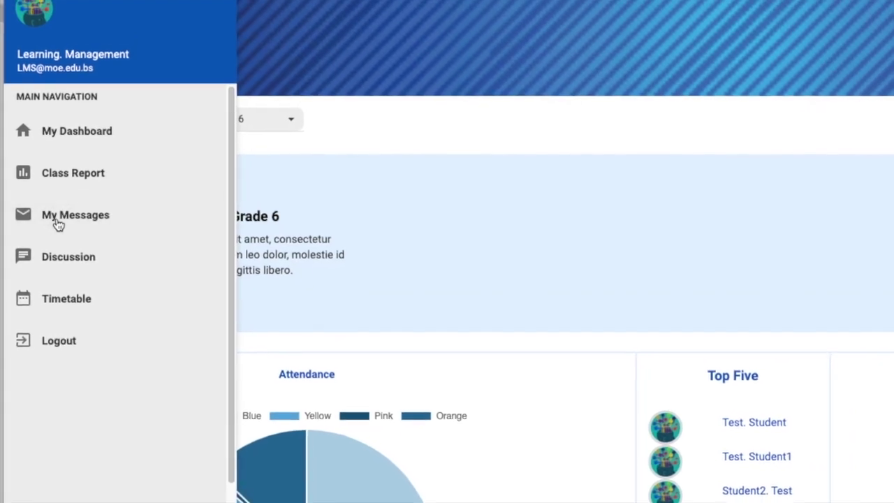
{"action": "left_click", "coordinate": [57, 222]}
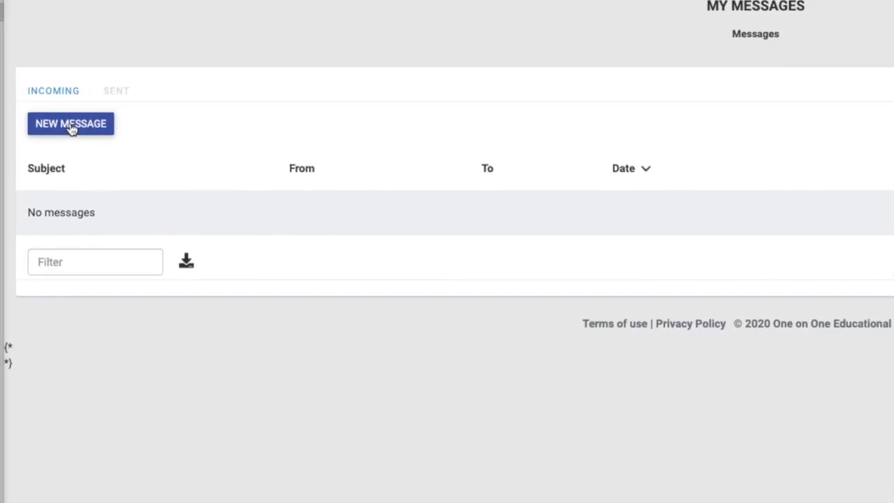
{"action": "left_click", "coordinate": [71, 128]}
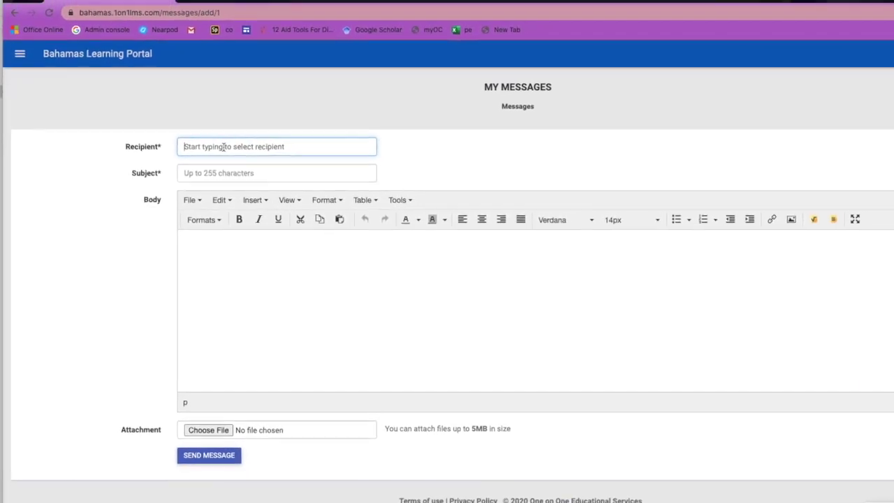
{"action": "type", "text": "t"}
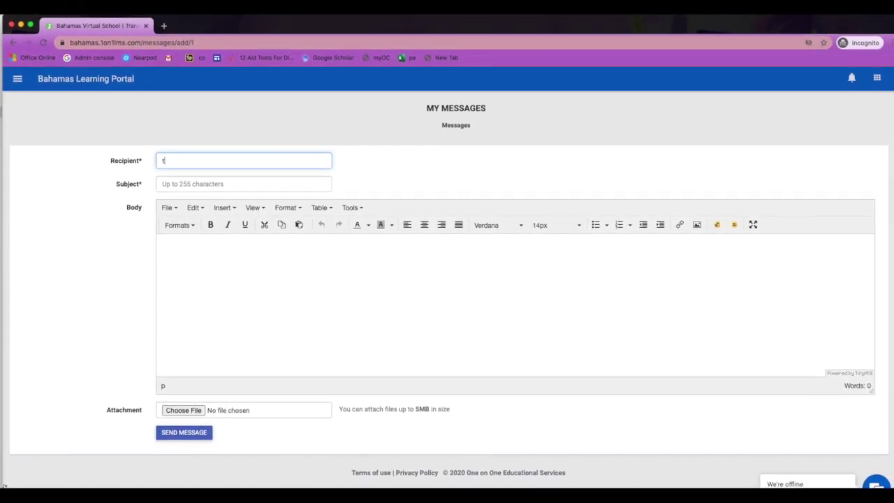
{"action": "type", "text": "est"}
{"action": "left_click", "coordinate": [204, 194]}
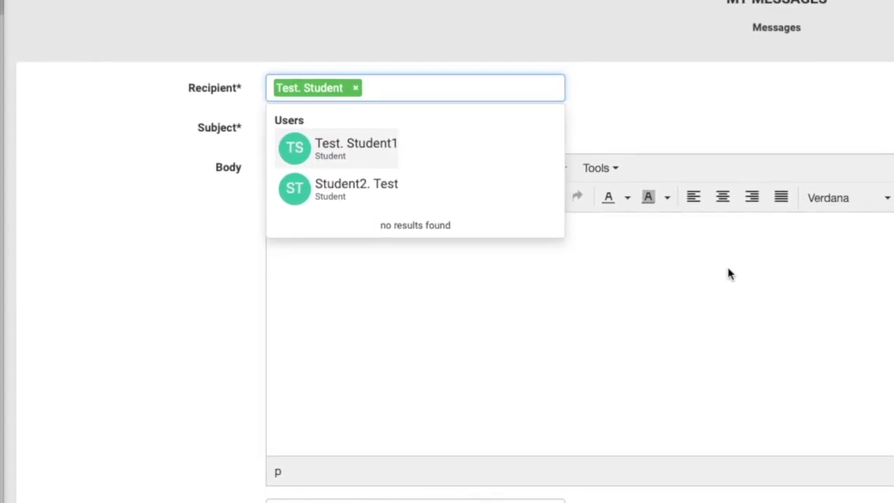
- Set the message subject to 'Checking in'
{"action": "left_click", "coordinate": [276, 127]}
{"action": "type", "text": "Homework is L"}
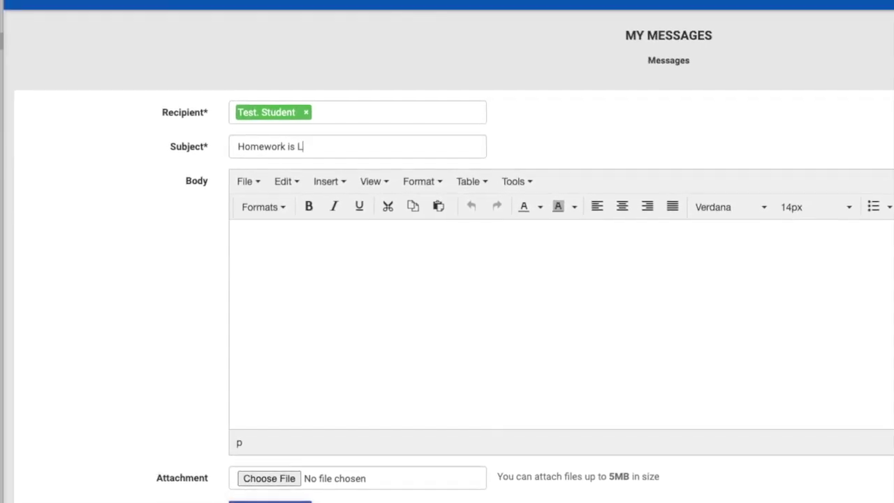
{"action": "key", "text": "BackSpace"}
{"action": "key", "text": "BackSpace"}
{"action": "key", "text": "BackSpace"}
{"action": "key", "text": "BackSpace"}
{"action": "type", "text": "updat"}
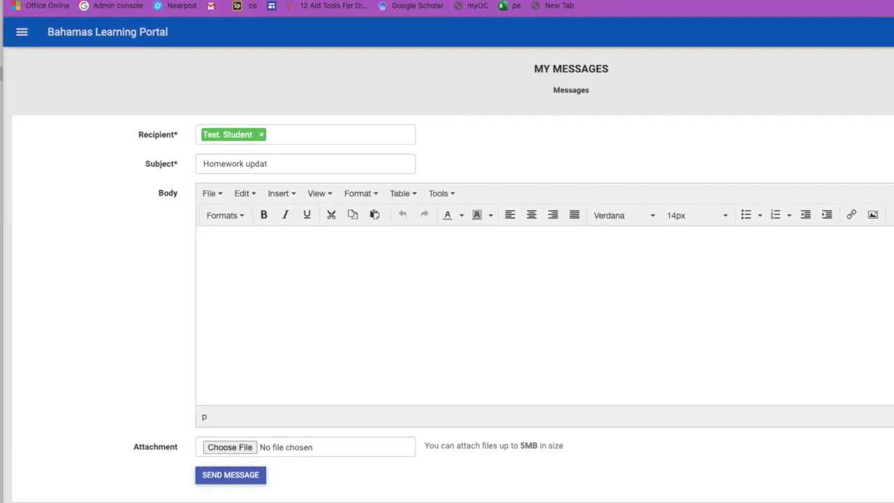
{"action": "key", "text": "super+a"}
{"action": "key", "text": "BackSpace"}
{"action": "type", "text": "Che"}
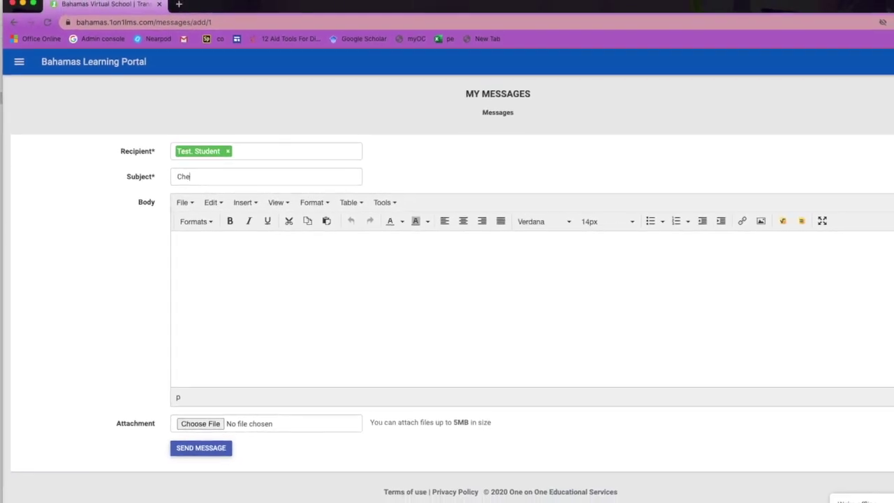
{"action": "type", "text": "cking in"}
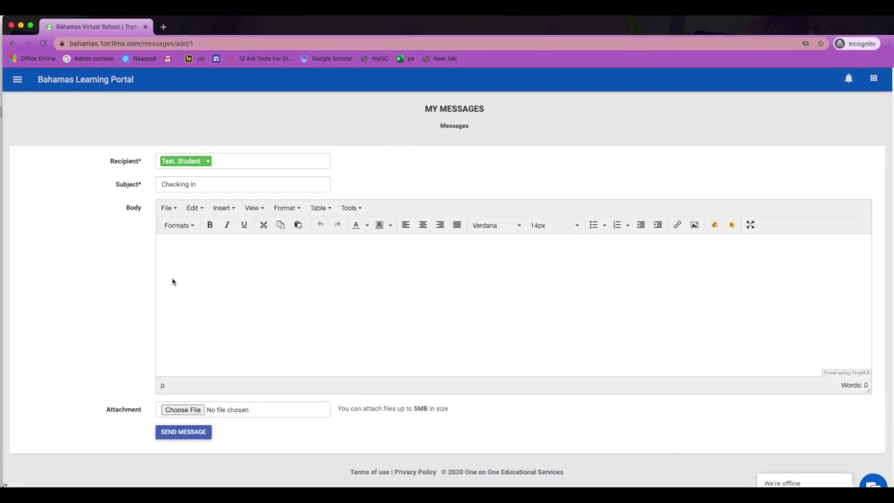
- Write the body 'Hello Student,' followed by 'Just checking in.' on a new line
{"action": "left_click", "coordinate": [173, 281]}
{"action": "type", "text": "Hello Student,"}
{"action": "key", "text": "Return"}
{"action": "type", "text": "Just che"}
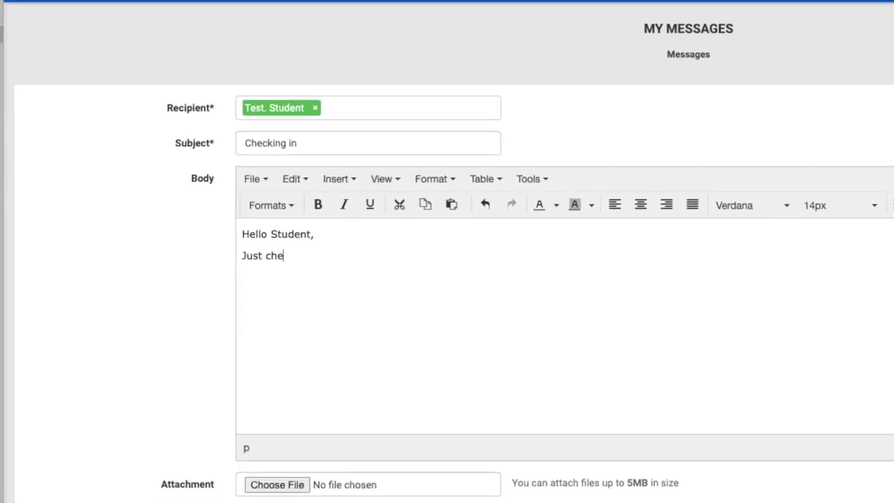
{"action": "type", "text": "cking in."}
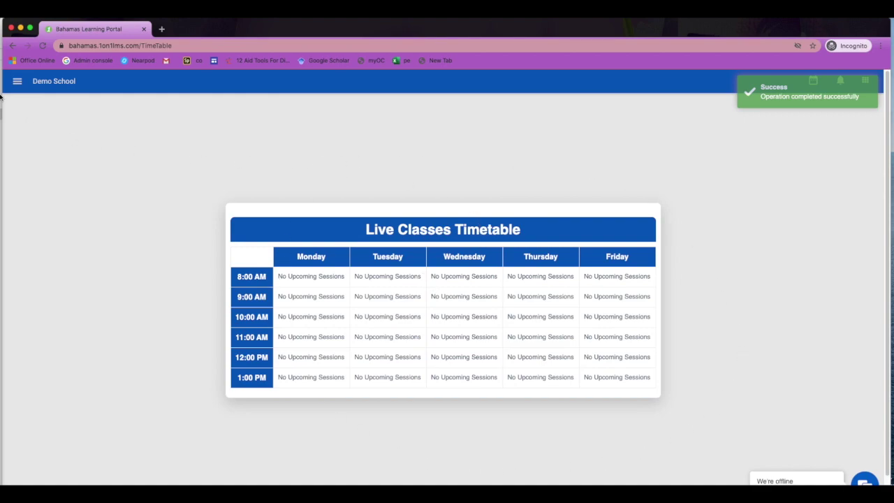
- Bring up the main navigation menu to reach the Timetable
{"action": "left_click", "coordinate": [16, 82]}
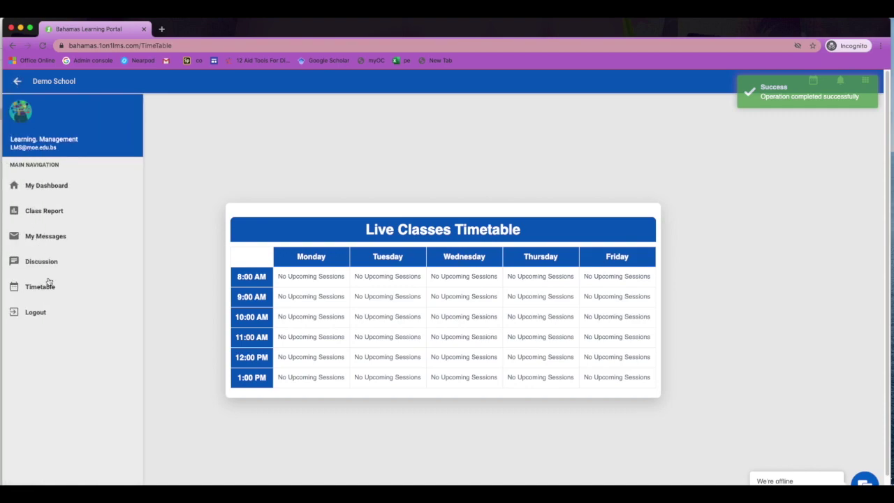